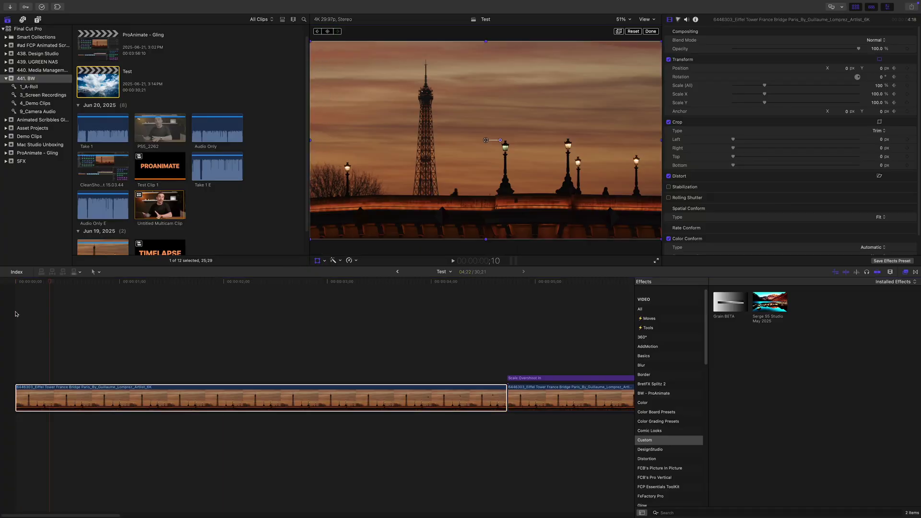
# Scale the Eiffel Tower clip to about 197%, shift it down-right, and preview playback
pyautogui.moveTo(310, 239); pyautogui.dragTo(138, 318)
pyautogui.moveTo(388, 113); pyautogui.dragTo(502, 181)
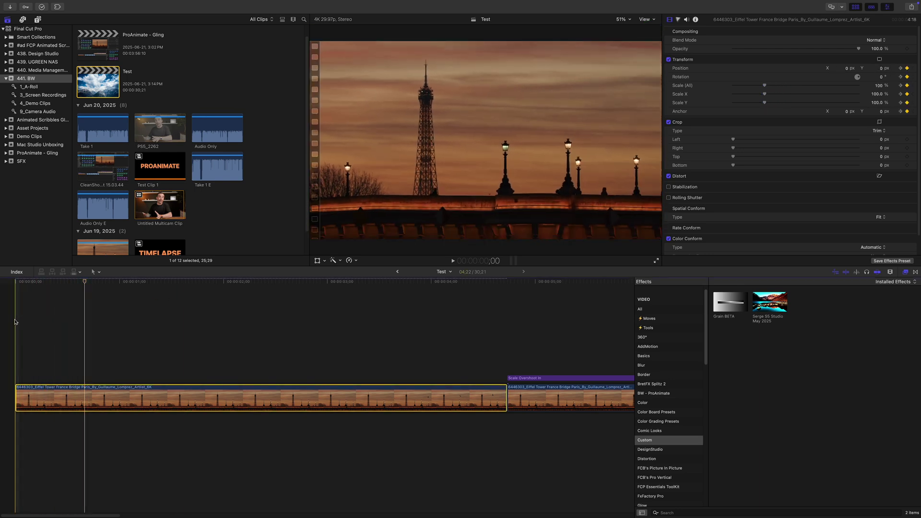
pyautogui.press('space')
pyautogui.press('space')
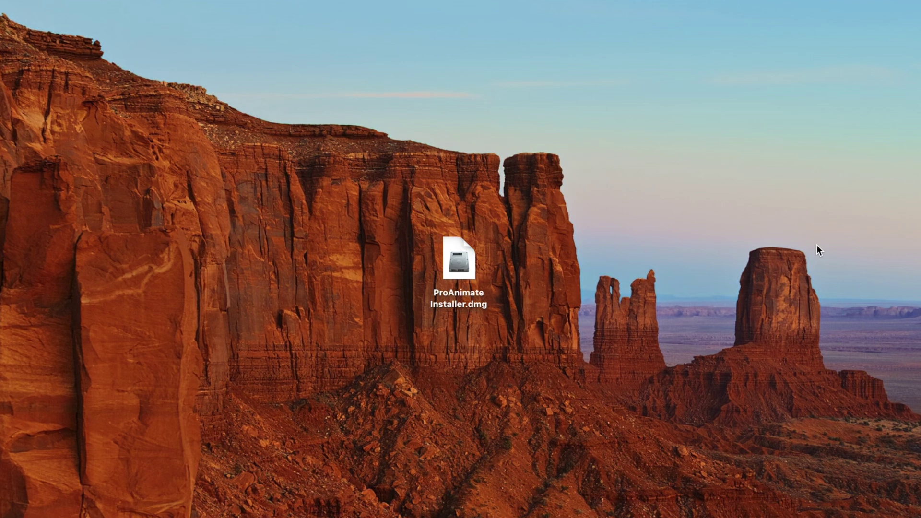
# Run ProAnimate Installer.dmg to install the plugin and dismiss the Installation complete alert
pyautogui.doubleClick(462, 267)
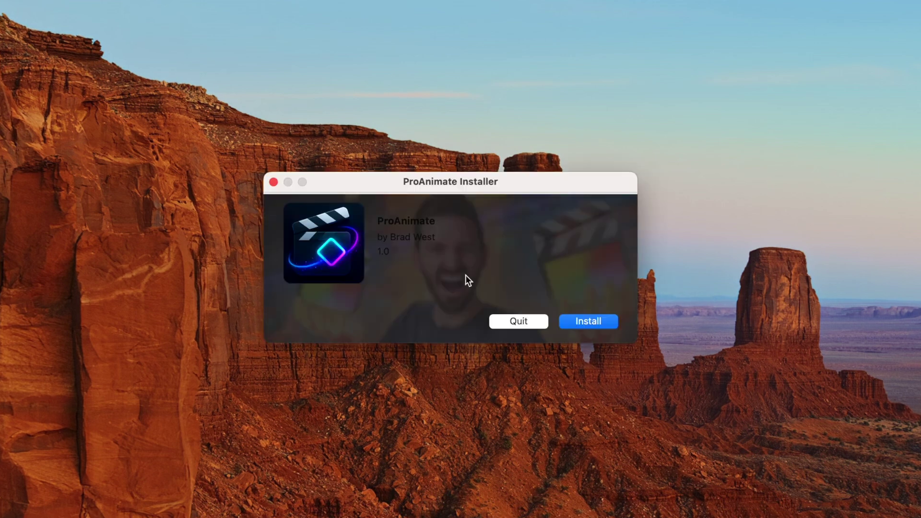
pyautogui.click(588, 325)
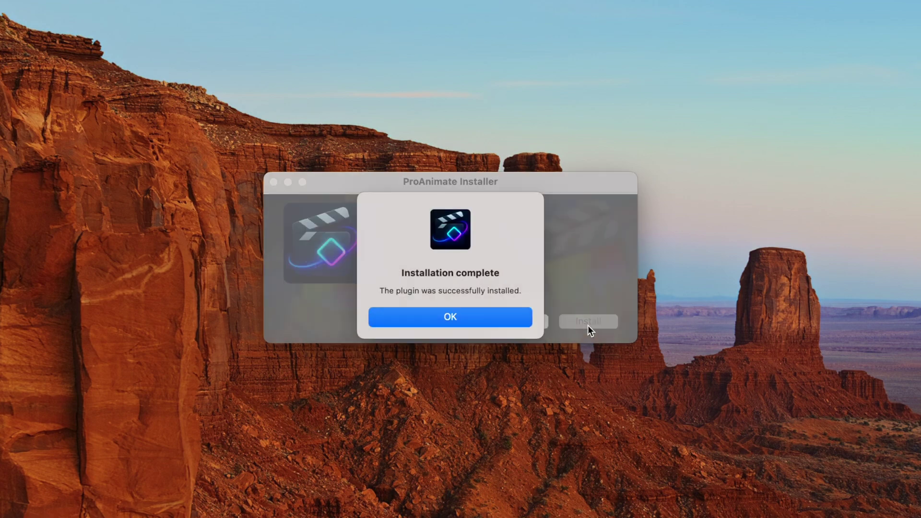
pyautogui.click(452, 317)
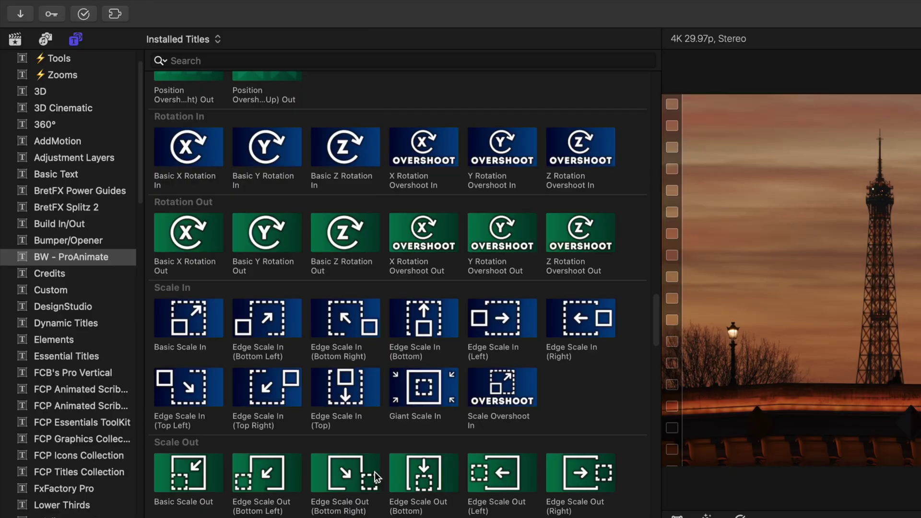
# Place Scale Overshoot In at the timeline start over the Eiffel clip, lengthen it, and preview
pyautogui.click(505, 396)
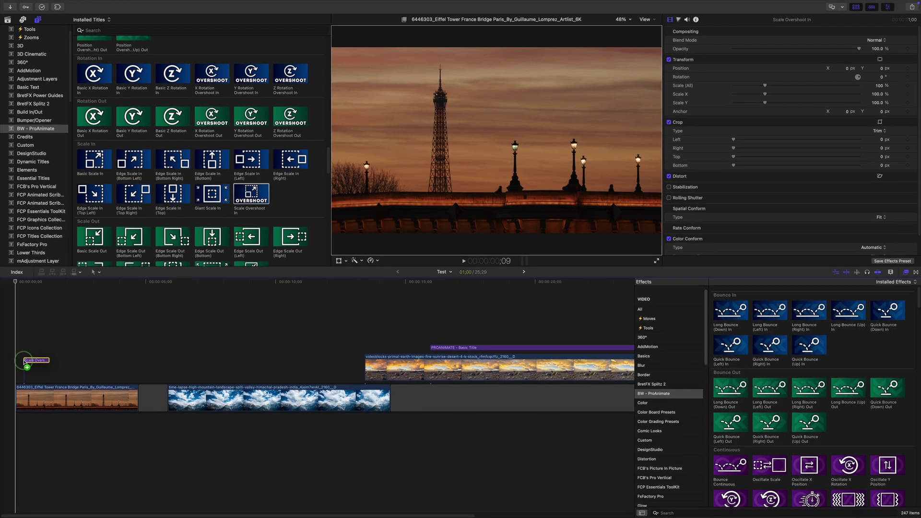
pyautogui.moveTo(505, 396); pyautogui.dragTo(31, 517)
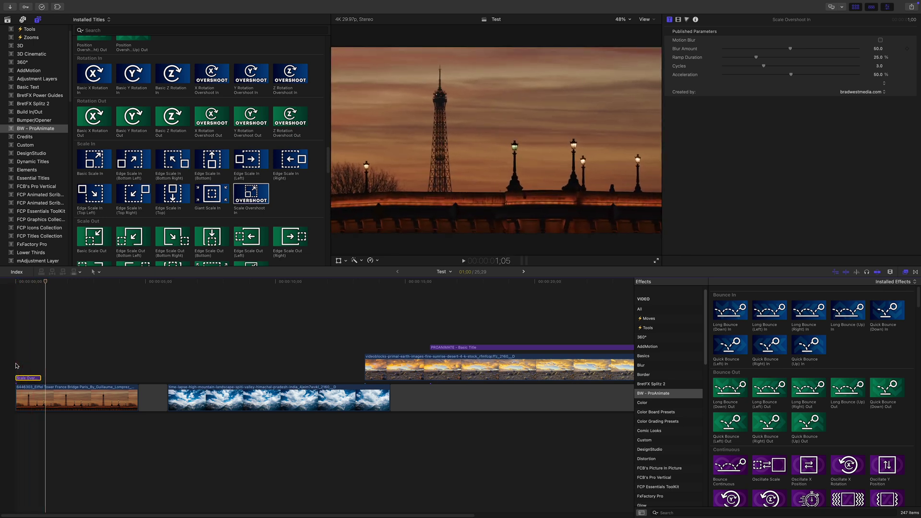
pyautogui.moveTo(41, 378); pyautogui.dragTo(66, 379)
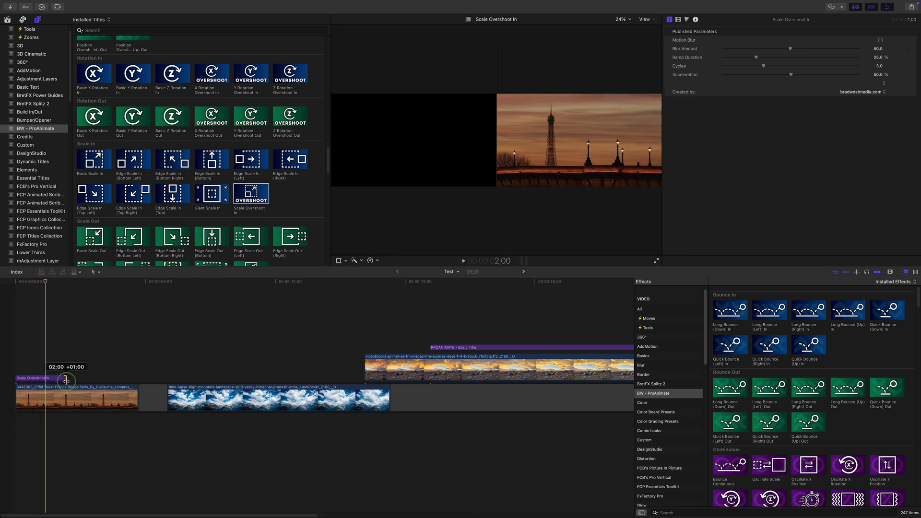
pyautogui.press('Home')
pyautogui.press('space')
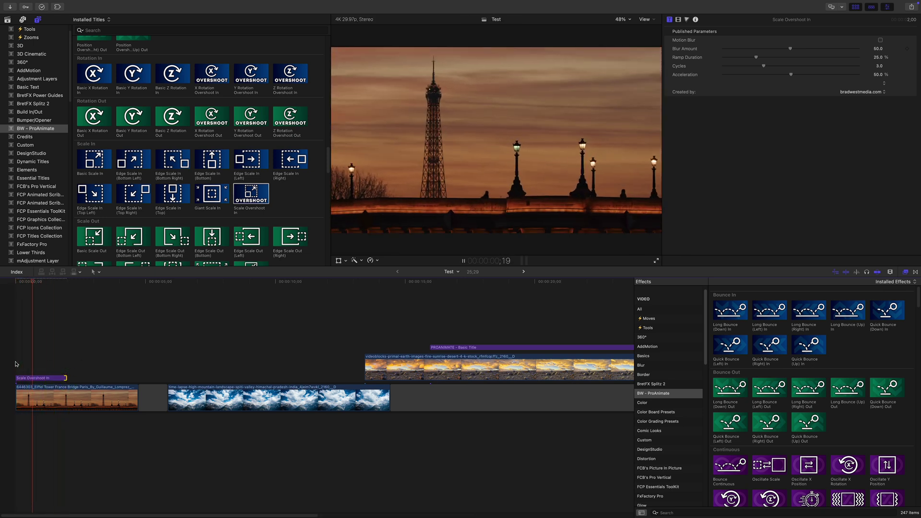
pyautogui.press('space')
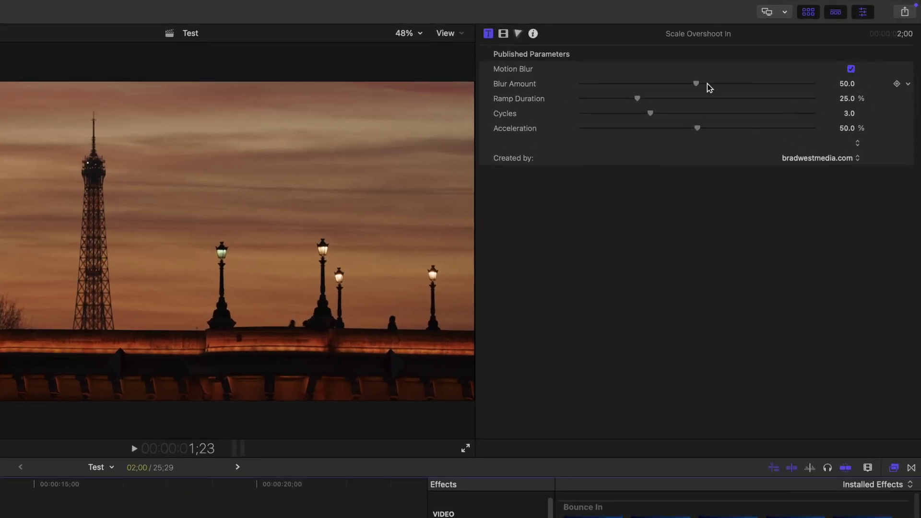
# Set Ramp Duration 18.69%, Cycles 4.62, Acceleration 26.6% and replay the scale-in
pyautogui.moveTo(637, 100); pyautogui.dragTo(623, 99)
pyautogui.moveTo(650, 114)
pyautogui.mouseDown()
pyautogui.moveTo(678, 113)
pyautogui.moveTo(643, 128)
pyautogui.mouseUp()
pyautogui.press('Home')
pyautogui.press('space')
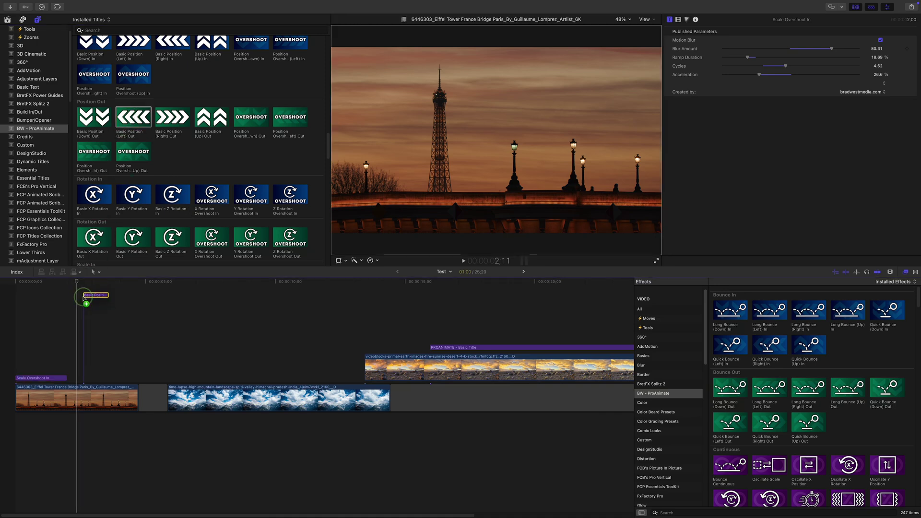
# Place Basic Position (Left) Out over the Eiffel clip's end with Blur Amount 77.3, then preview
pyautogui.moveTo(113, 361); pyautogui.dragTo(123, 378)
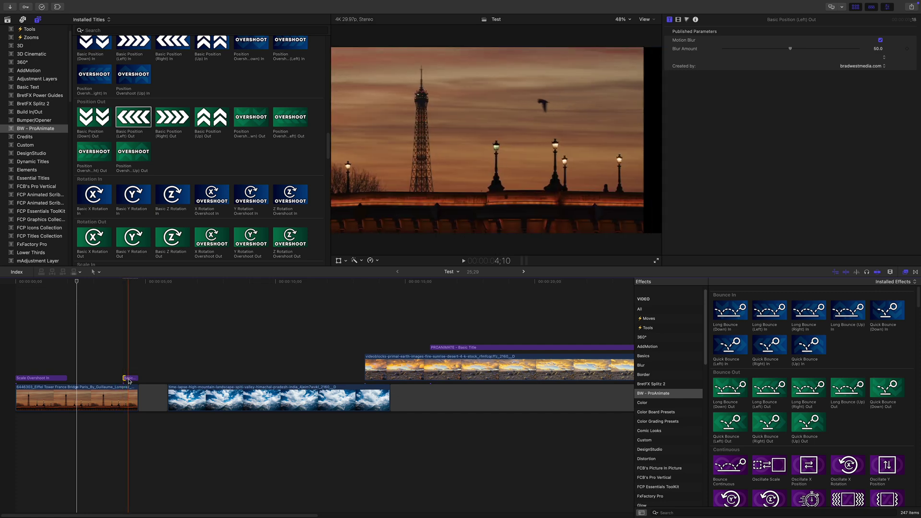
pyautogui.click(801, 49)
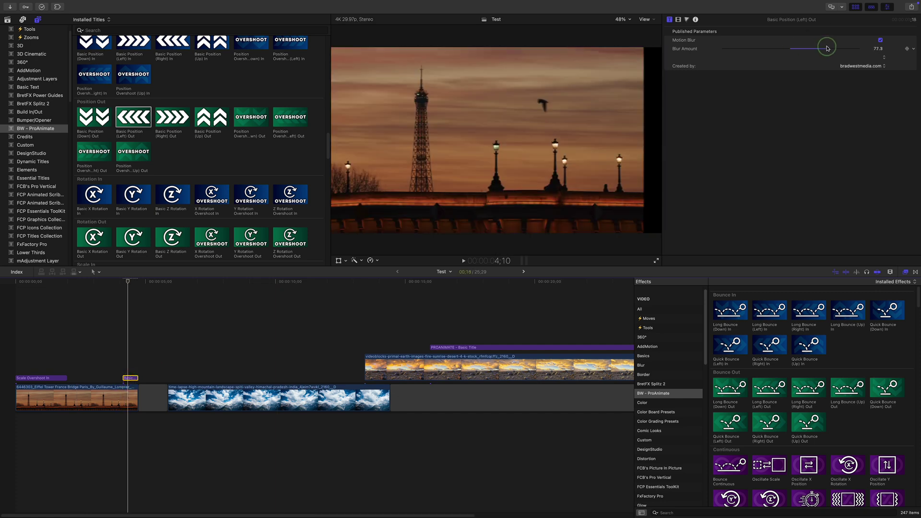
pyautogui.press('space')
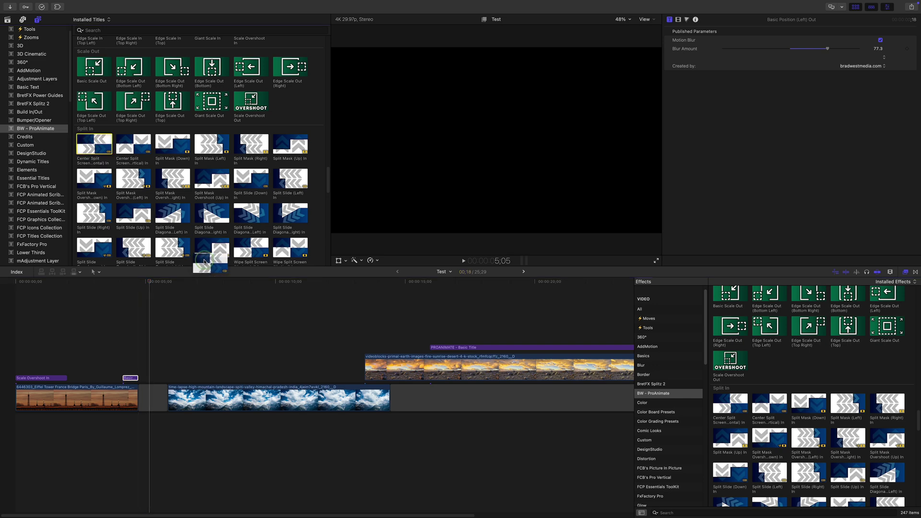
# Try Center Split Screen (Horizontal) In as a title above the sunrise clip, then delete it
pyautogui.moveTo(204, 262); pyautogui.dragTo(365, 346)
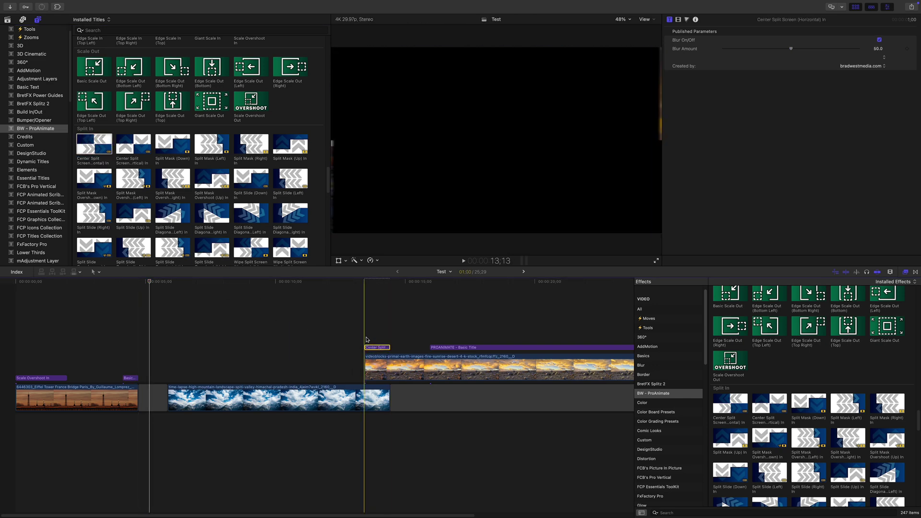
pyautogui.press('space')
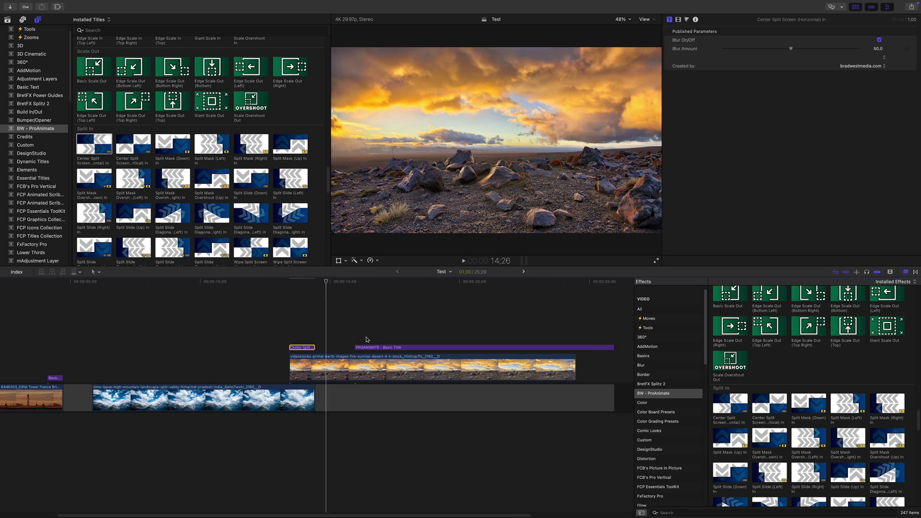
pyautogui.click(293, 348)
pyautogui.press('Delete')
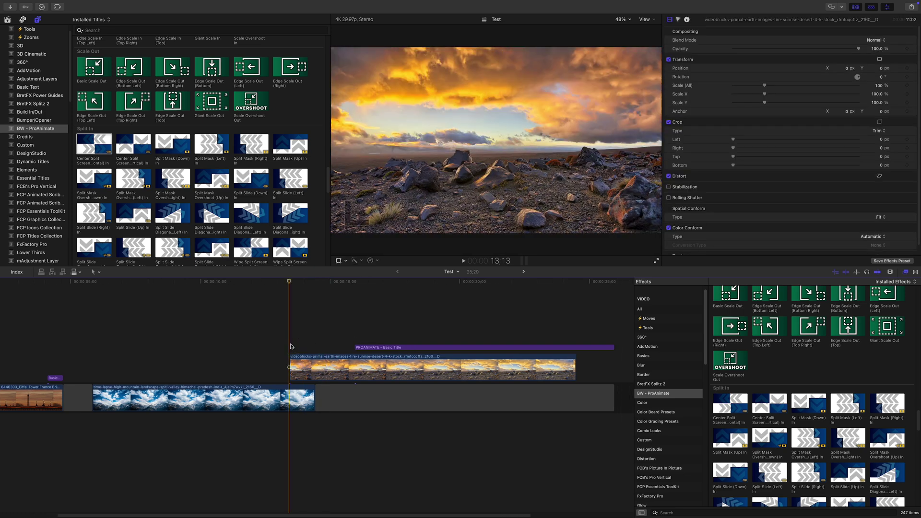
# Apply Center Split Screen (Horizontal) In from the Effects browser directly onto the sunrise clip
pyautogui.moveTo(737, 410); pyautogui.dragTo(315, 375)
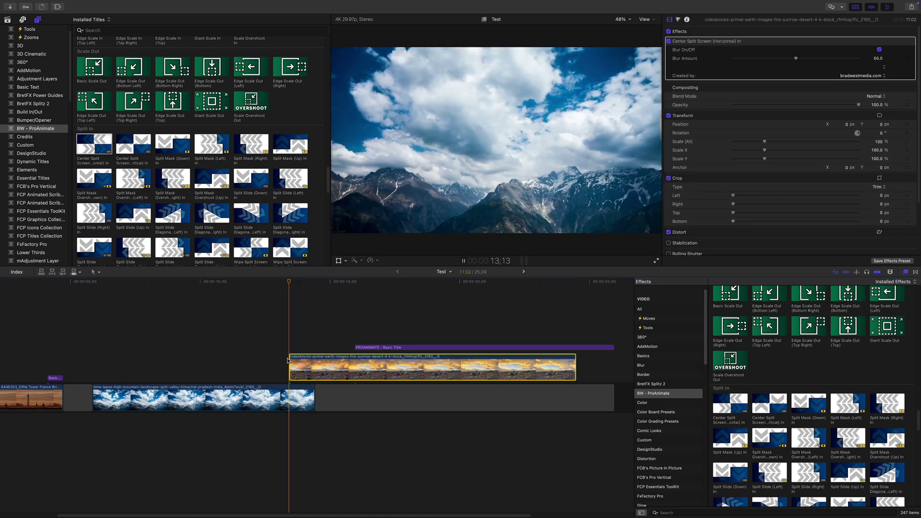
pyautogui.hscroll(2, 287, 361)
pyautogui.press('space')
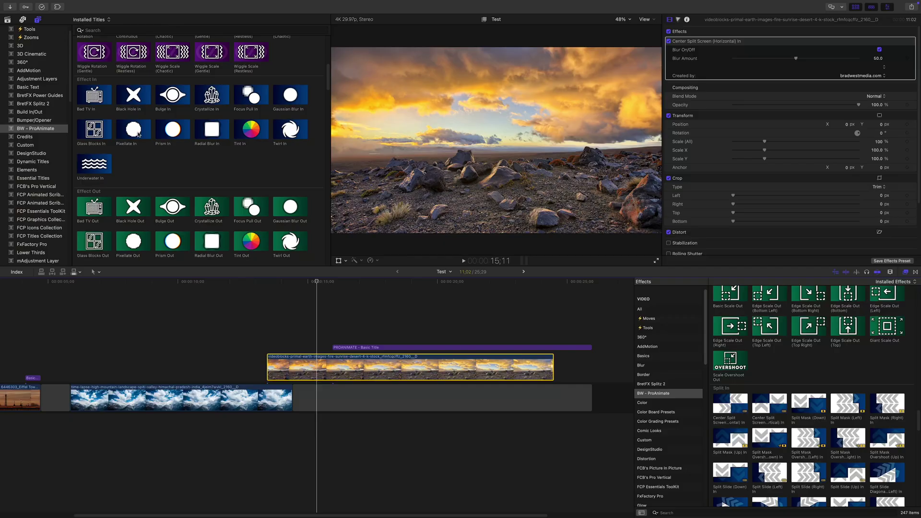
# Add Pixelate In above the PROANIMATE title and compound both into 'Test Clip 1'
pyautogui.moveTo(138, 135); pyautogui.dragTo(385, 340)
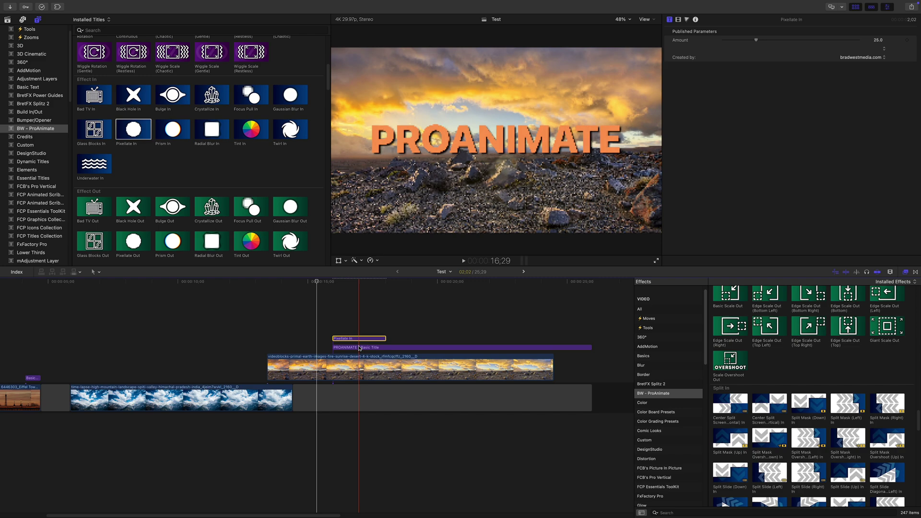
pyautogui.keyDown('super'); pyautogui.click(360, 347); pyautogui.keyUp('super')
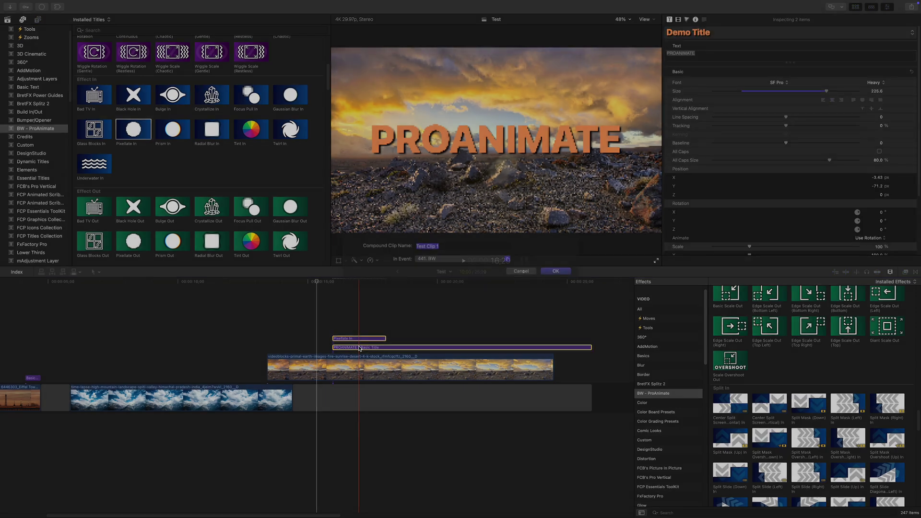
pyautogui.press('Return')
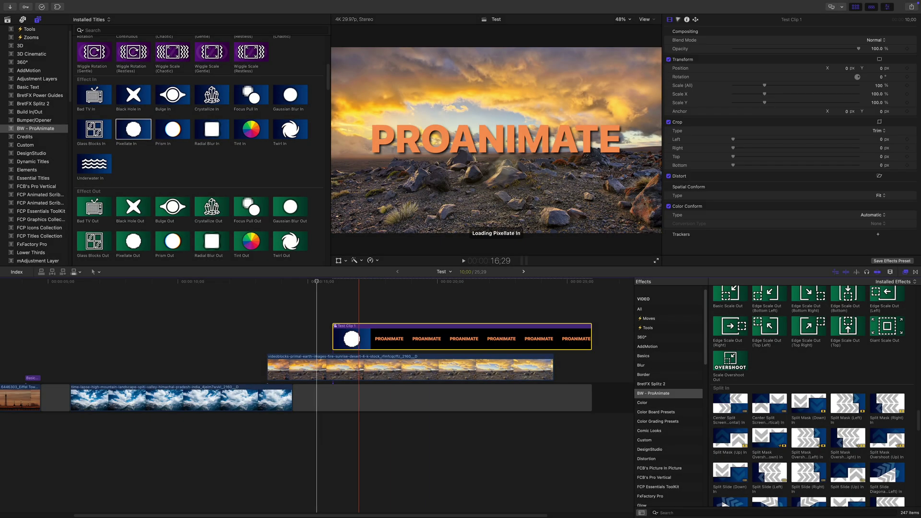